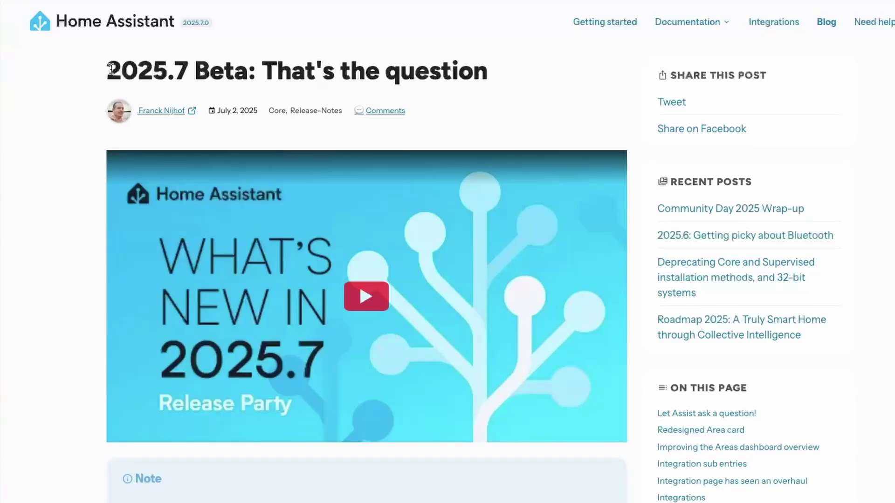
Step: Highlight the 2025.7 title and headings while scrolling to 'Let Assist ask a question!'
{"action": "left_click_drag", "start_coordinate": [109, 69], "coordinate": [197, 77]}
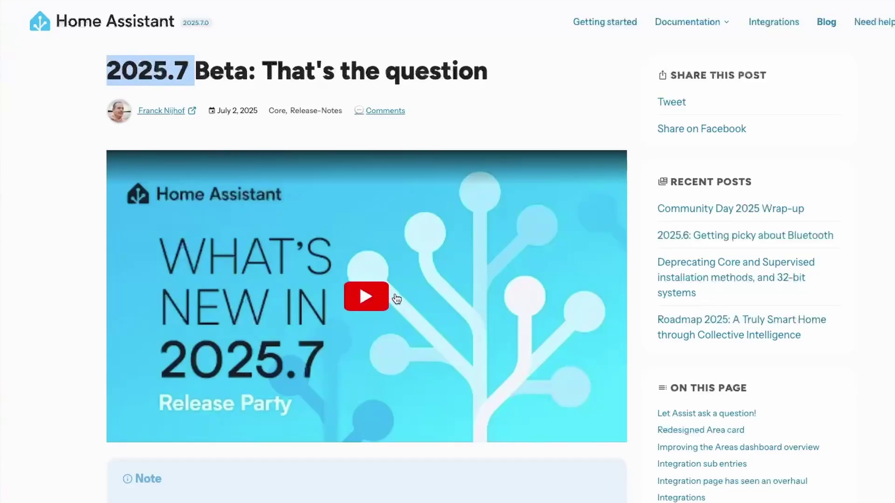
{"action": "scroll", "coordinate": [399, 306], "scroll_direction": "down", "scroll_amount": 10}
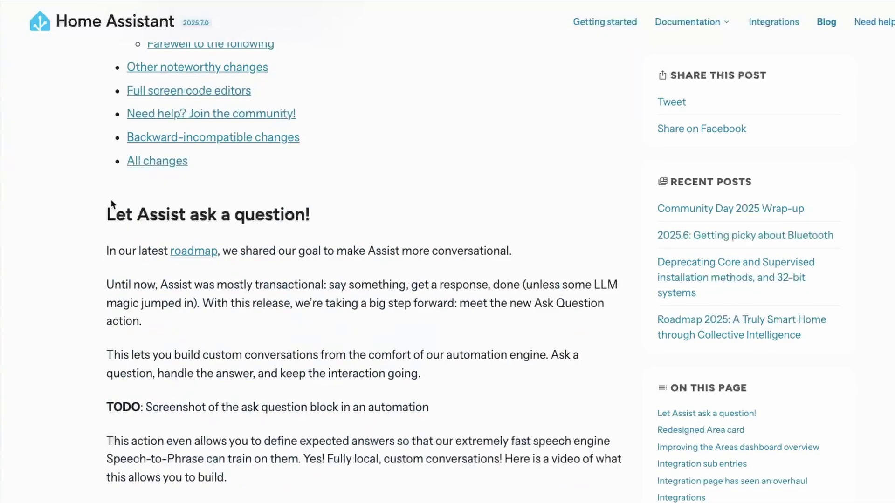
{"action": "left_click_drag", "start_coordinate": [139, 216], "coordinate": [283, 230]}
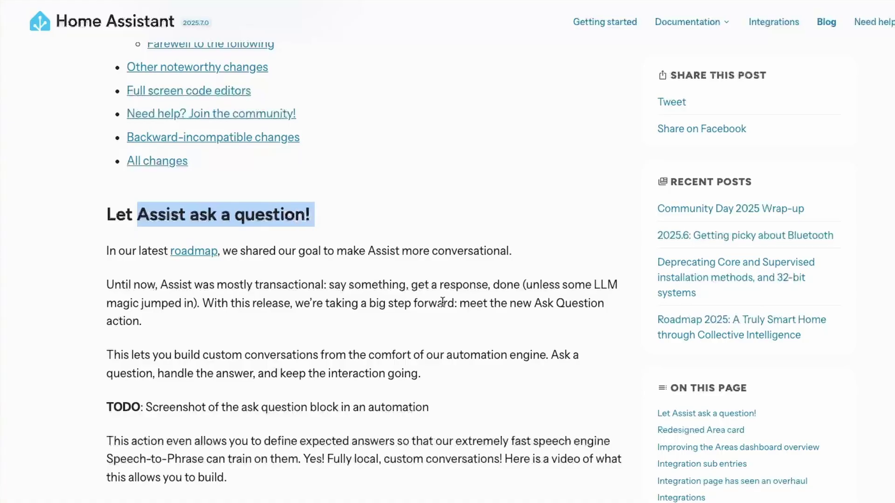
{"action": "left_click_drag", "start_coordinate": [108, 349], "coordinate": [419, 348]}
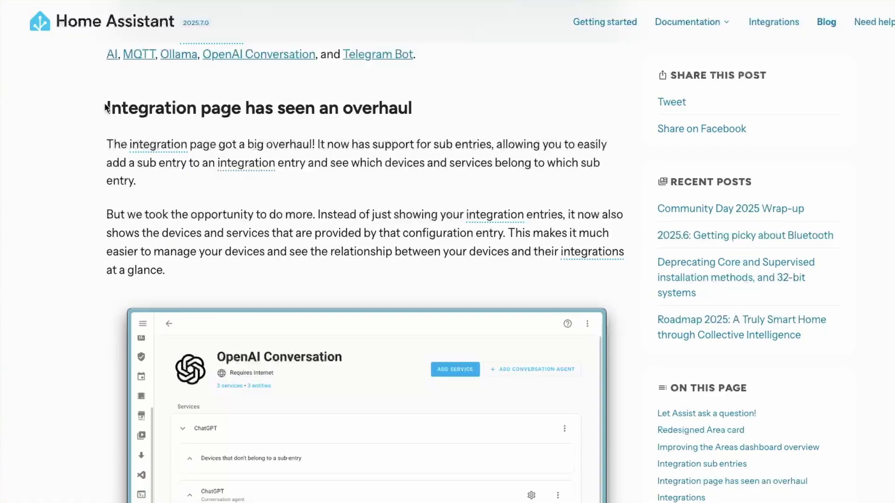
{"action": "left_click_drag", "start_coordinate": [107, 108], "coordinate": [436, 108]}
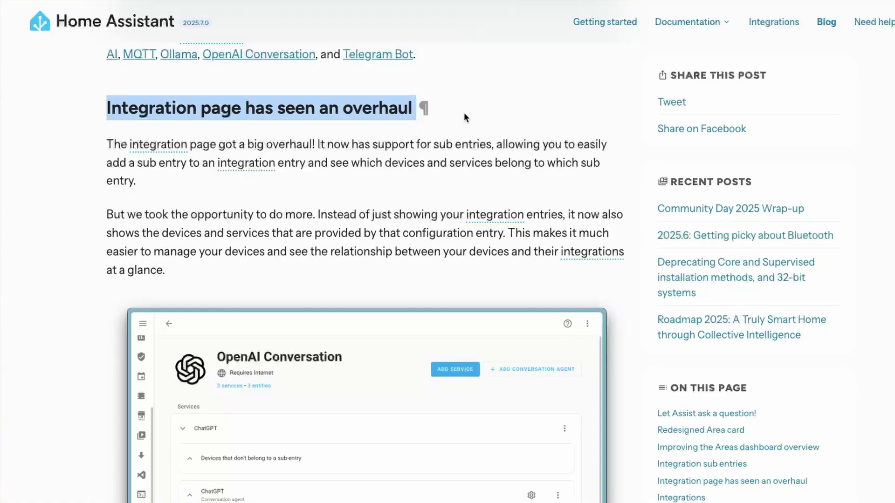
{"action": "scroll", "coordinate": [506, 268], "scroll_direction": "down", "scroll_amount": 10}
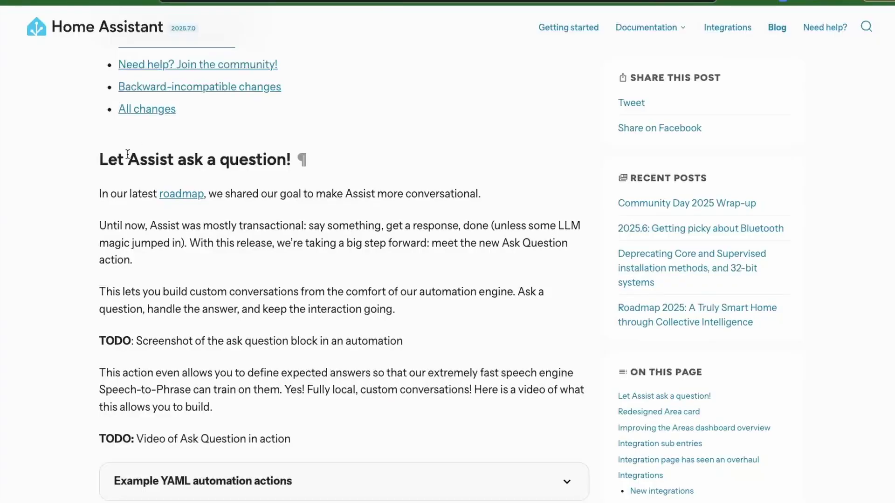
{"action": "left_click_drag", "start_coordinate": [127, 154], "coordinate": [288, 163]}
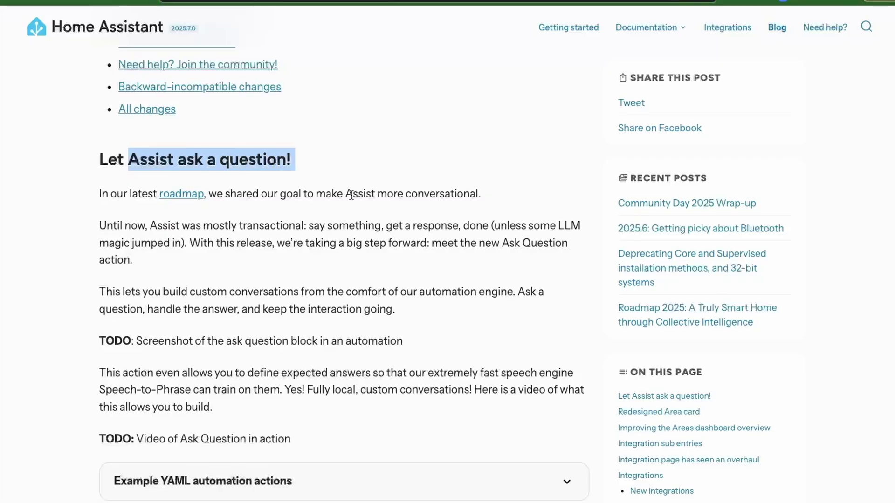
{"action": "left_click_drag", "start_coordinate": [346, 192], "coordinate": [459, 198]}
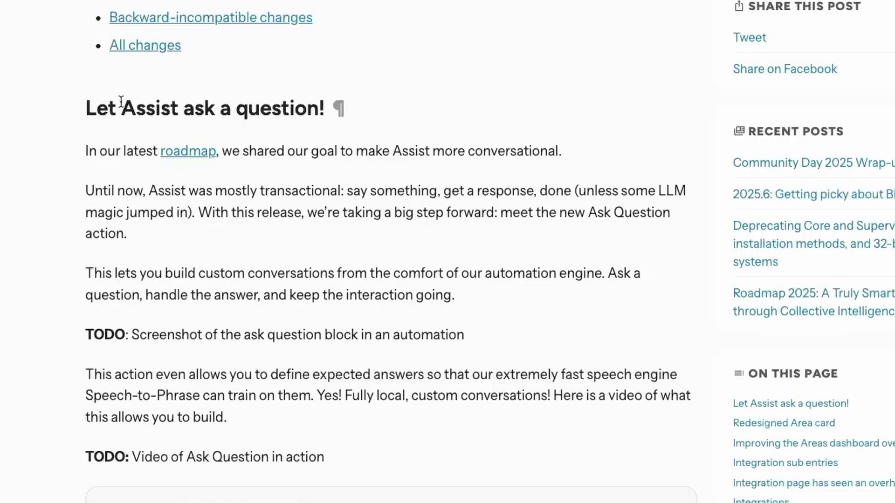
{"action": "left_click_drag", "start_coordinate": [121, 102], "coordinate": [332, 113]}
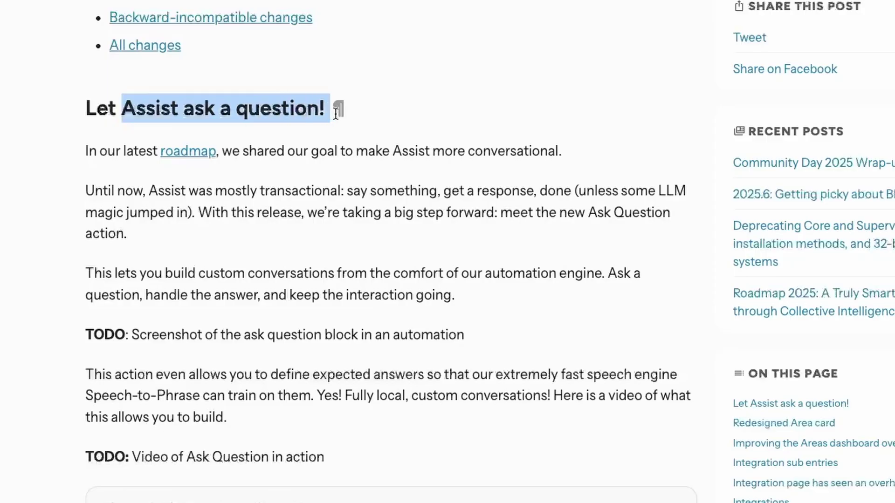
{"action": "left_click", "coordinate": [394, 149]}
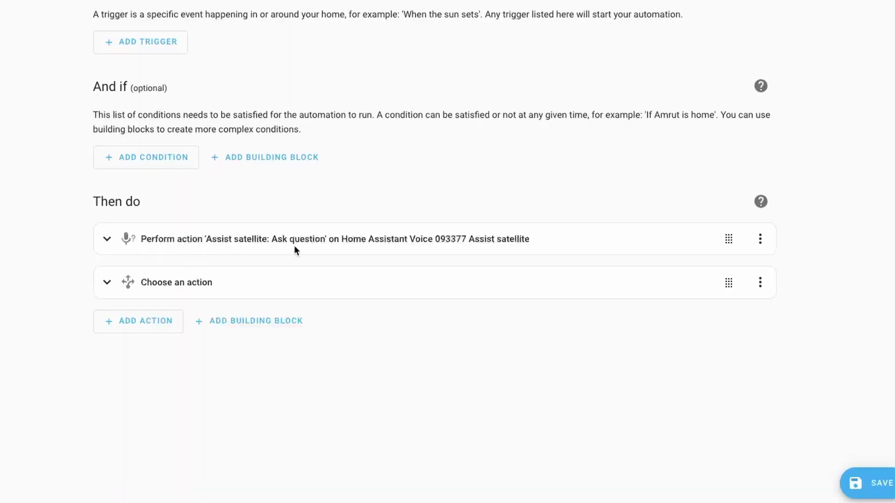
Step: Expand the Ask question action and review its answers and responseVar response variable
{"action": "left_click", "coordinate": [349, 242]}
{"action": "scroll", "coordinate": [368, 270], "scroll_direction": "down", "scroll_amount": 3}
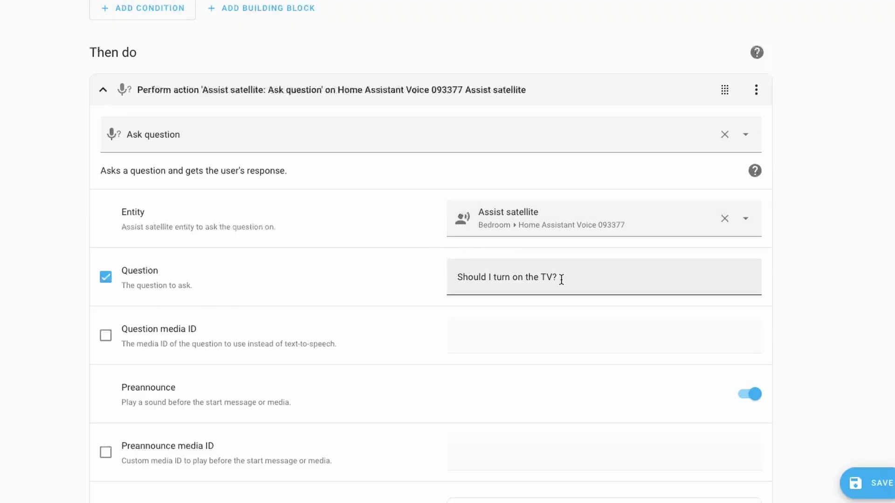
{"action": "scroll", "coordinate": [537, 286], "scroll_direction": "down", "scroll_amount": 5}
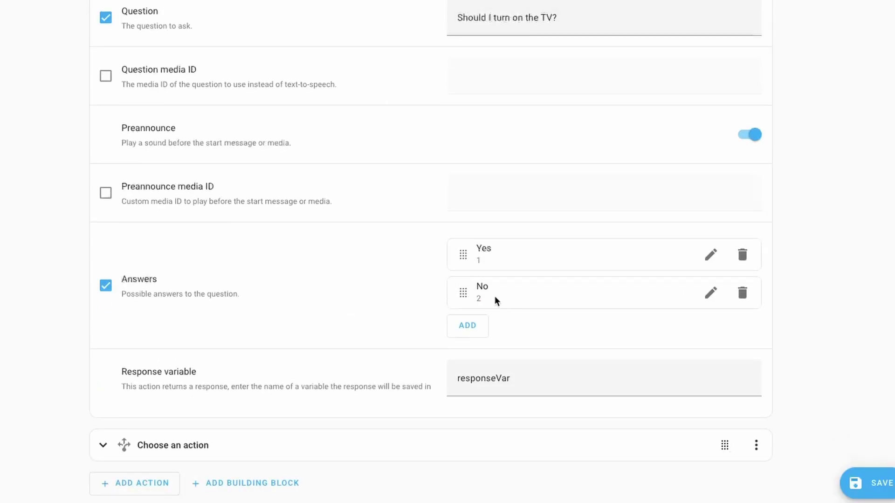
{"action": "double_click", "coordinate": [490, 378]}
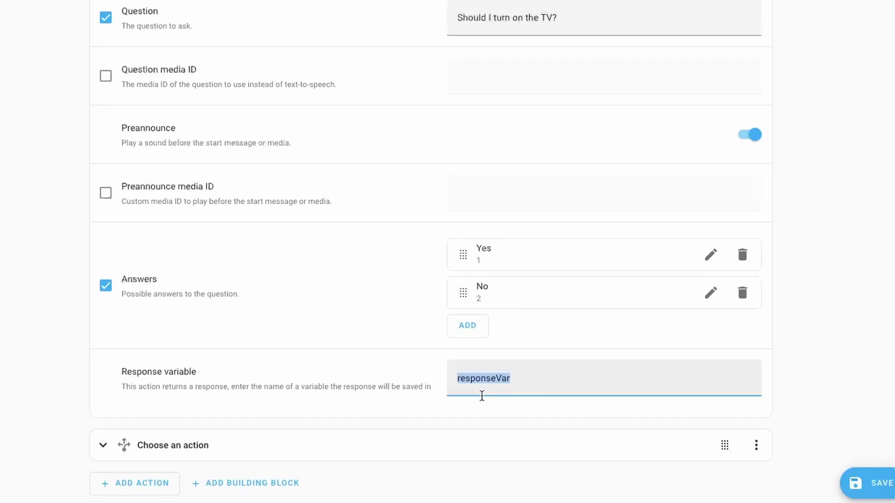
Step: Expand Choose an action to review Option 1's responseVar condition and 'I did that for you.' announcement
{"action": "left_click", "coordinate": [166, 447]}
{"action": "scroll", "coordinate": [299, 378], "scroll_direction": "down", "scroll_amount": 8}
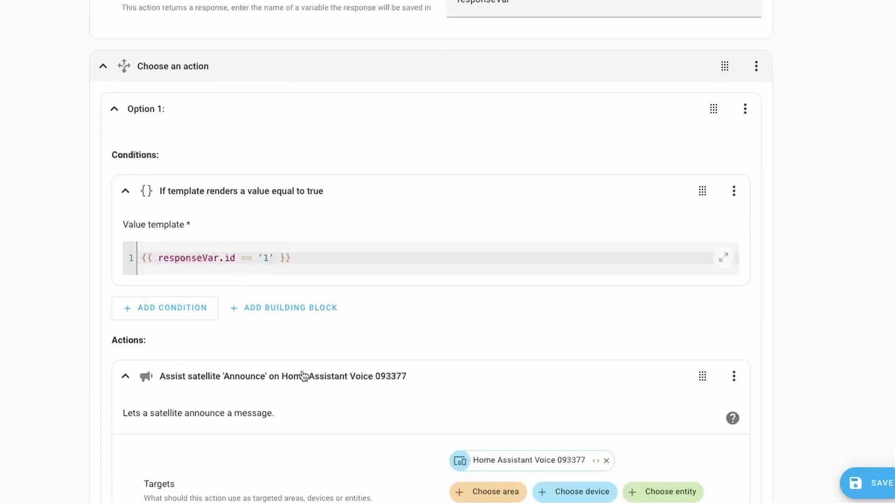
{"action": "left_click_drag", "start_coordinate": [154, 259], "coordinate": [190, 260]}
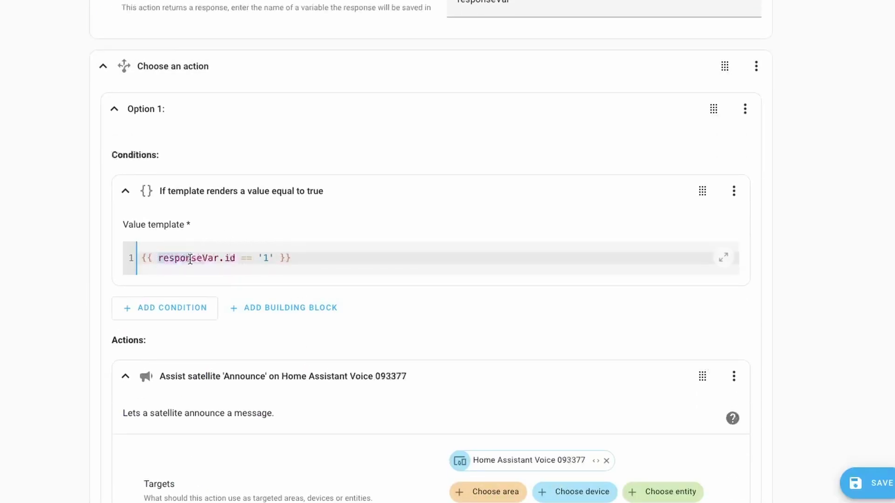
{"action": "scroll", "coordinate": [315, 351], "scroll_direction": "down", "scroll_amount": 7}
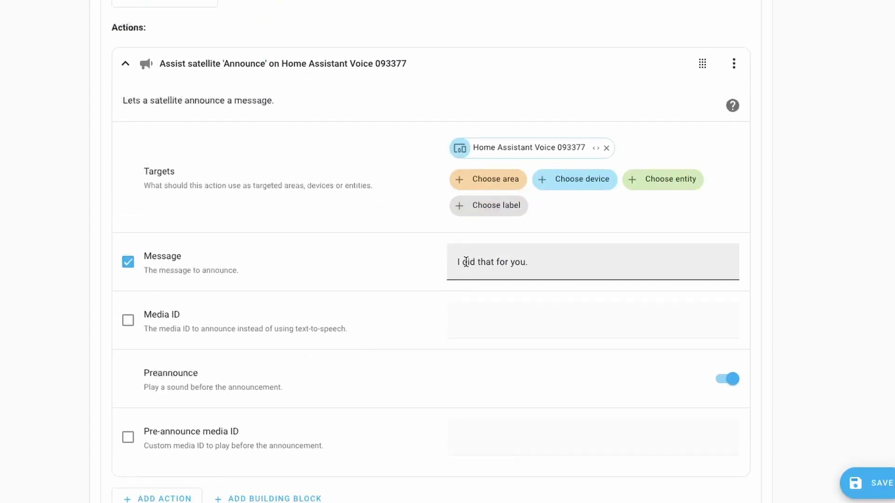
{"action": "left_click_drag", "start_coordinate": [457, 263], "coordinate": [551, 266]}
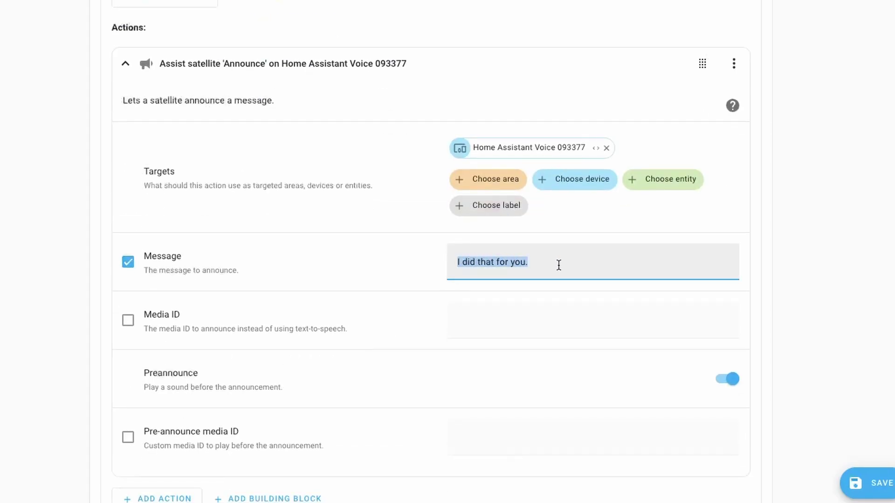
{"action": "scroll", "coordinate": [559, 264], "scroll_direction": "down", "scroll_amount": 1}
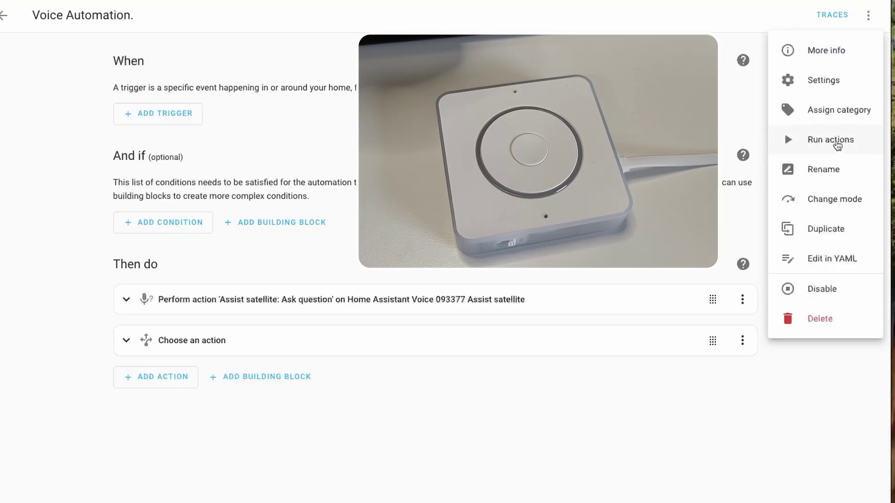
Step: Run the voice automation's actions on the Assist satellite from its menu
{"action": "left_click", "coordinate": [838, 145]}
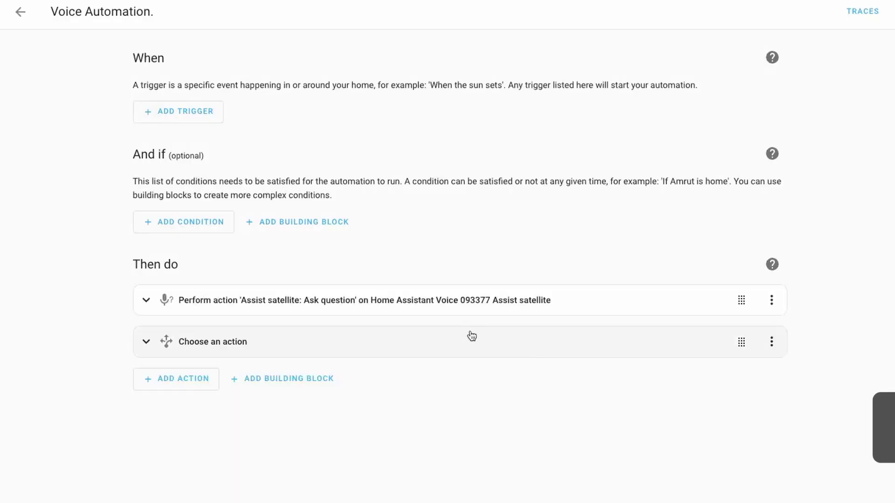
Step: Add an Assist satellite Ask question action under Option 1 asking 'Next Question'
{"action": "left_click", "coordinate": [471, 343]}
{"action": "scroll", "coordinate": [471, 344], "scroll_direction": "down", "scroll_amount": 4}
{"action": "left_click", "coordinate": [201, 425]}
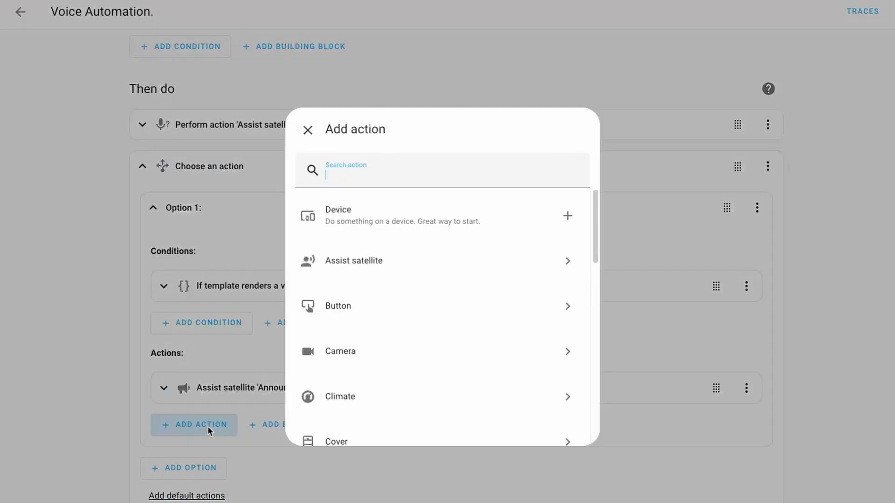
{"action": "left_click", "coordinate": [408, 270]}
{"action": "left_click", "coordinate": [492, 272]}
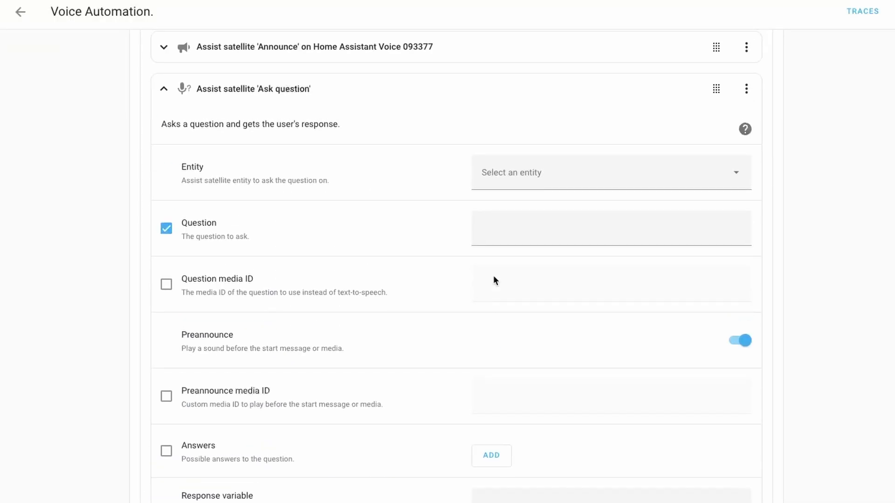
{"action": "left_click", "coordinate": [532, 234]}
{"action": "type", "text": "Next Question"}
{"action": "scroll", "coordinate": [194, 389], "scroll_direction": "down", "scroll_amount": 2}
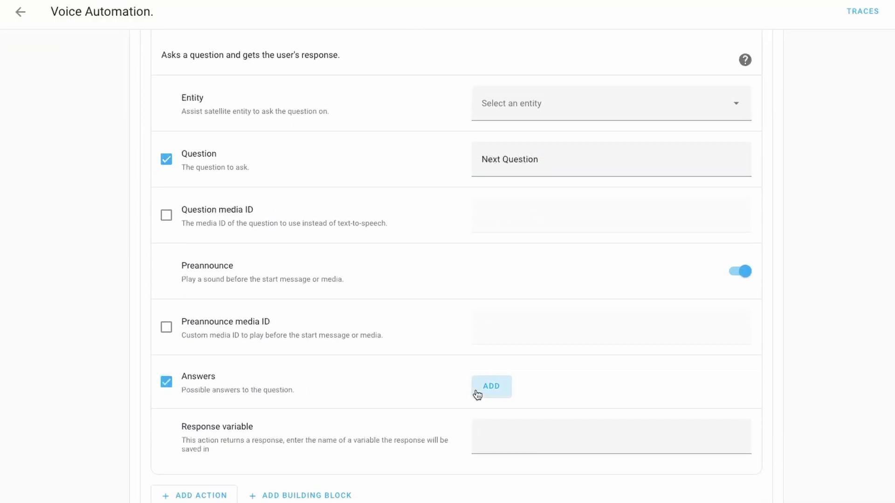
Step: Enable answers for the question and add 'Yes' as an answer sentence
{"action": "left_click", "coordinate": [478, 394]}
{"action": "left_click", "coordinate": [413, 259]}
{"action": "left_click", "coordinate": [410, 285]}
{"action": "left_click", "coordinate": [388, 305]}
{"action": "type", "text": "Yes"}
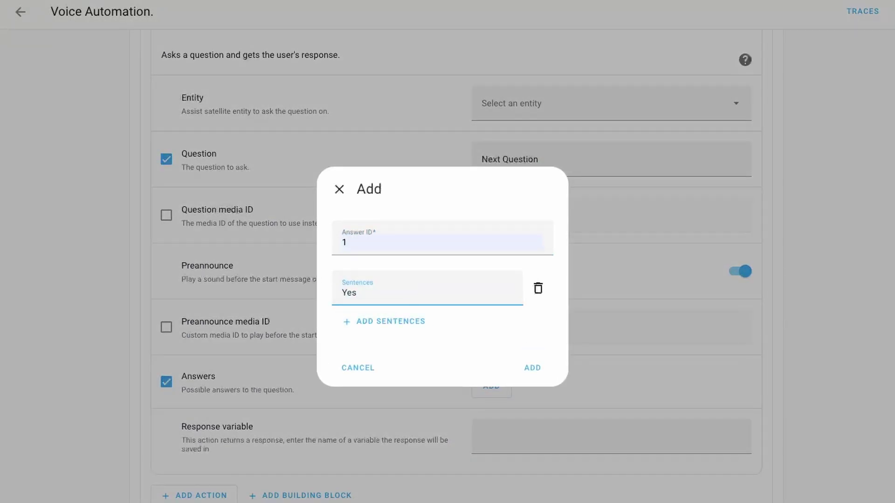
{"action": "left_click", "coordinate": [529, 367]}
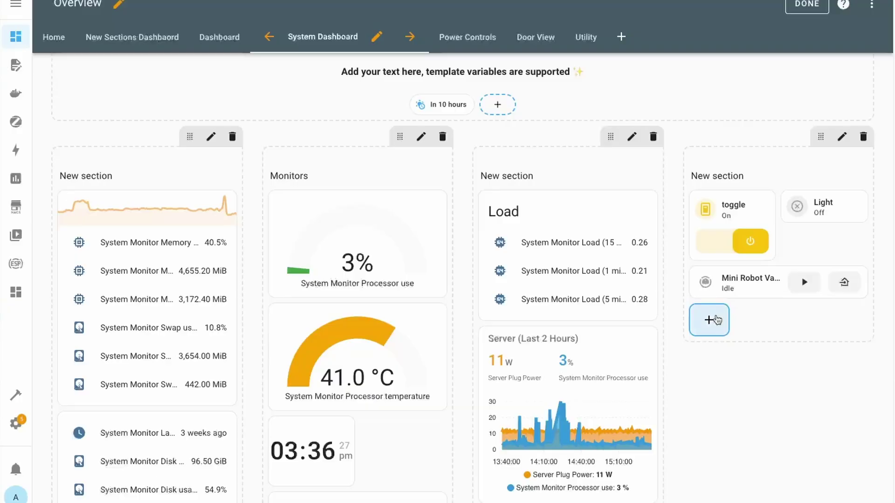
Step: Add an Area card to the dashboard showing the Bedroom area
{"action": "left_click", "coordinate": [712, 320]}
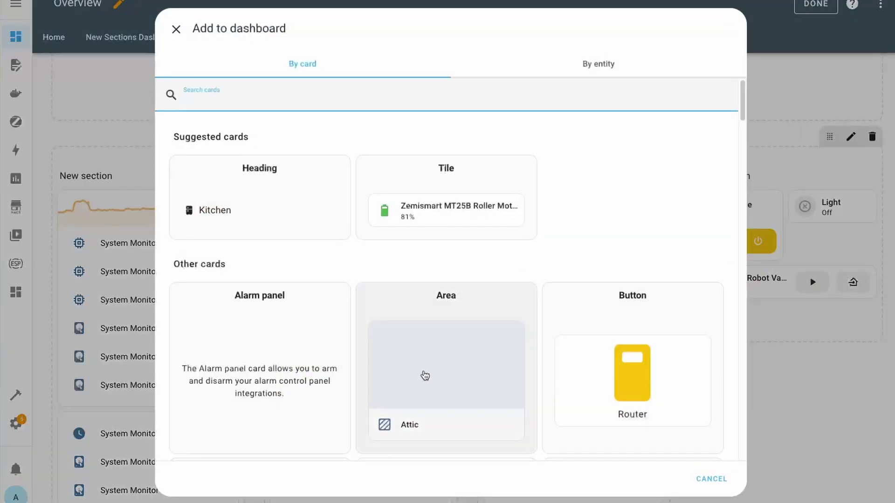
{"action": "left_click", "coordinate": [425, 376]}
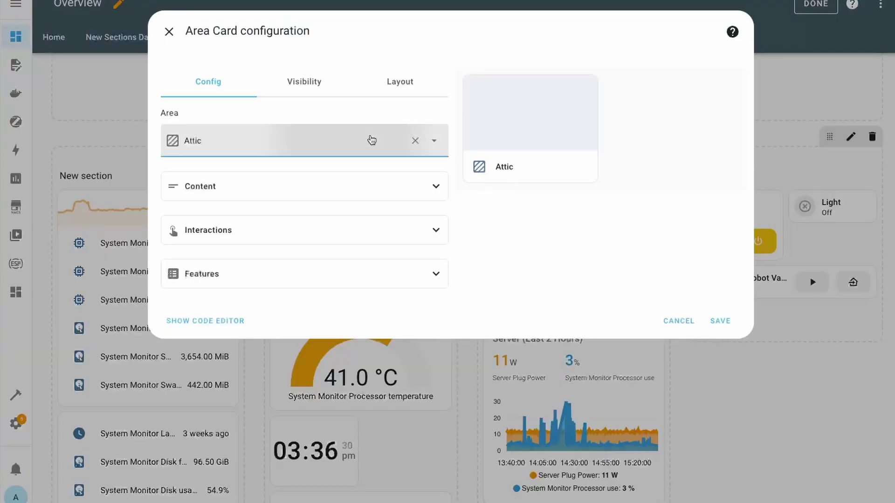
{"action": "left_click", "coordinate": [370, 140]}
{"action": "left_click", "coordinate": [290, 209]}
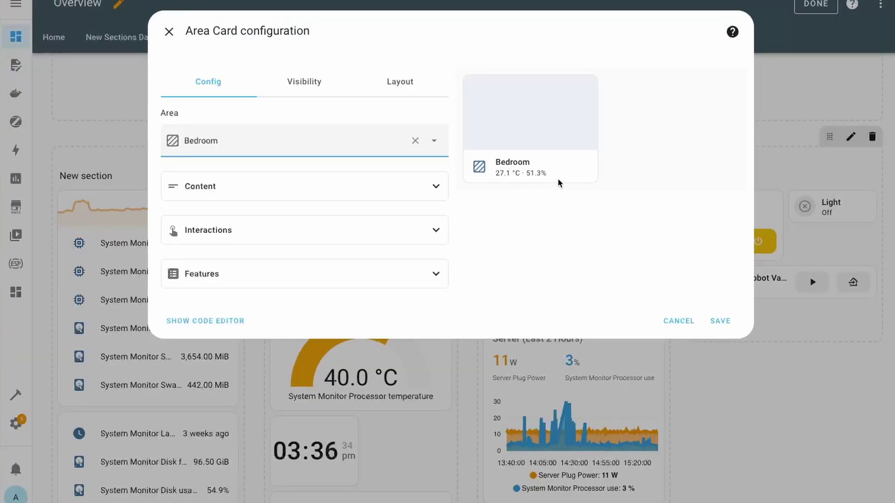
Step: Set the card's display type to Camera feed with Live camera view
{"action": "left_click", "coordinate": [415, 192]}
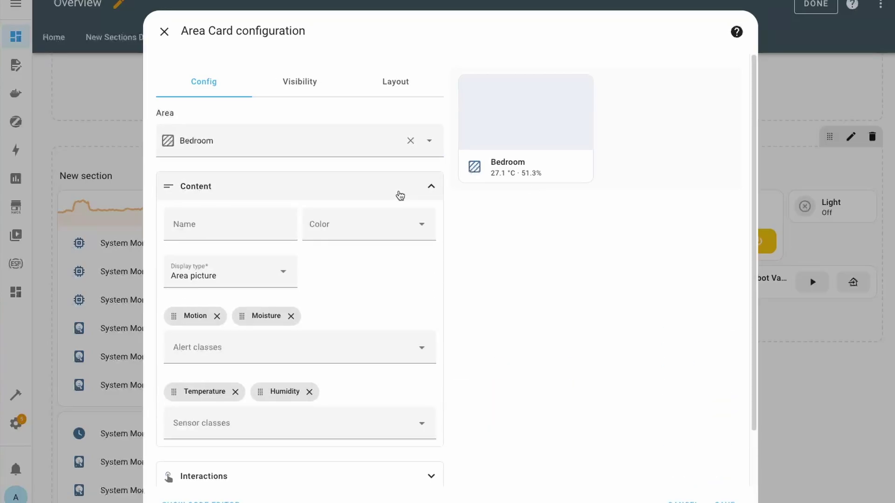
{"action": "scroll", "coordinate": [395, 196], "scroll_direction": "down", "scroll_amount": 2}
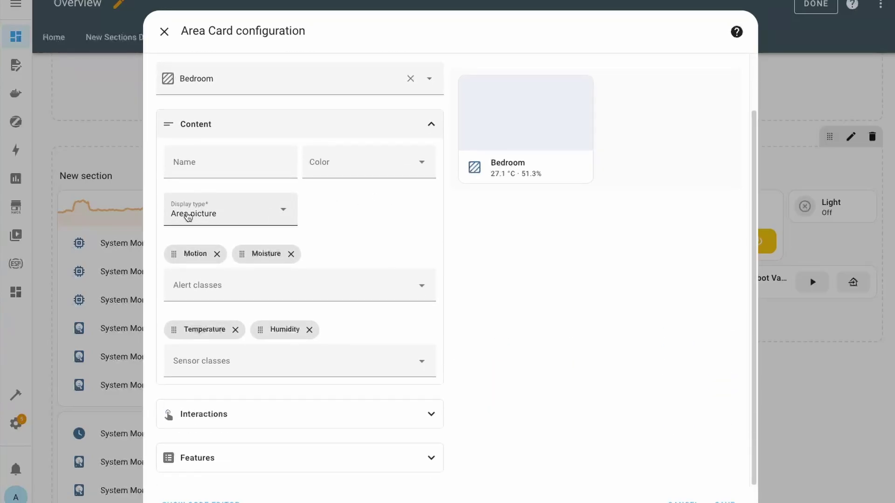
{"action": "left_click", "coordinate": [188, 217]}
{"action": "left_click", "coordinate": [194, 331]}
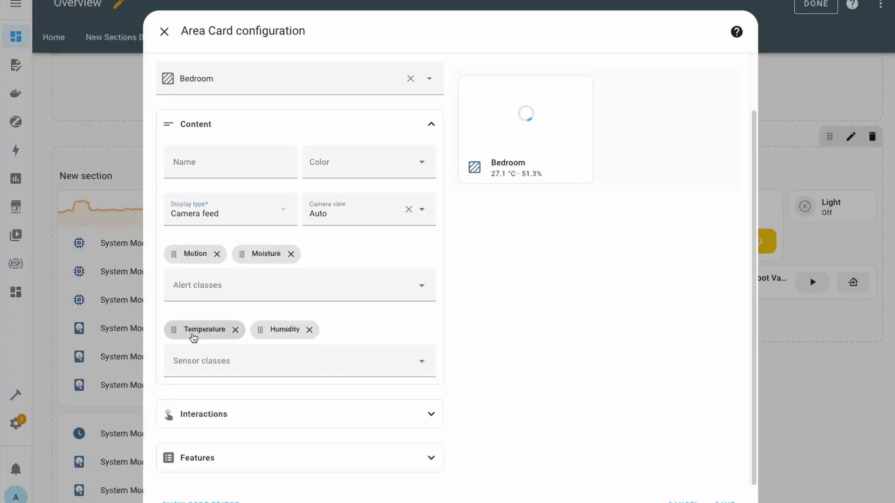
{"action": "left_click", "coordinate": [375, 219]}
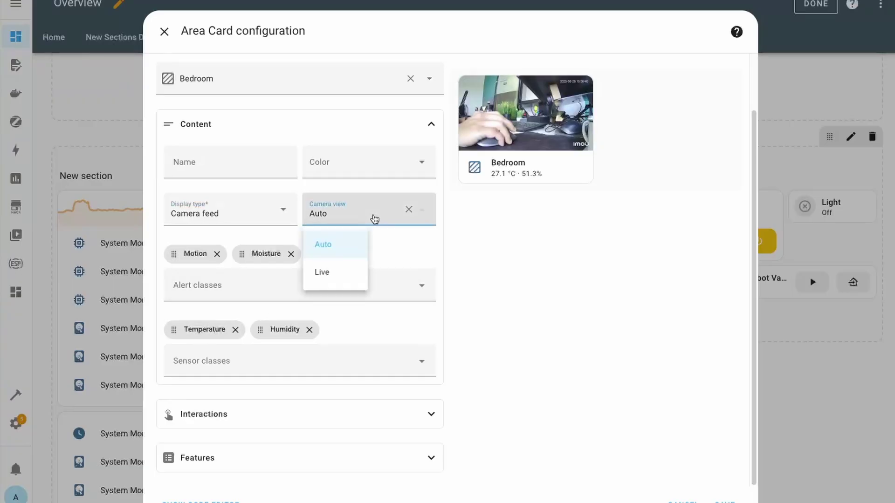
{"action": "left_click", "coordinate": [339, 272]}
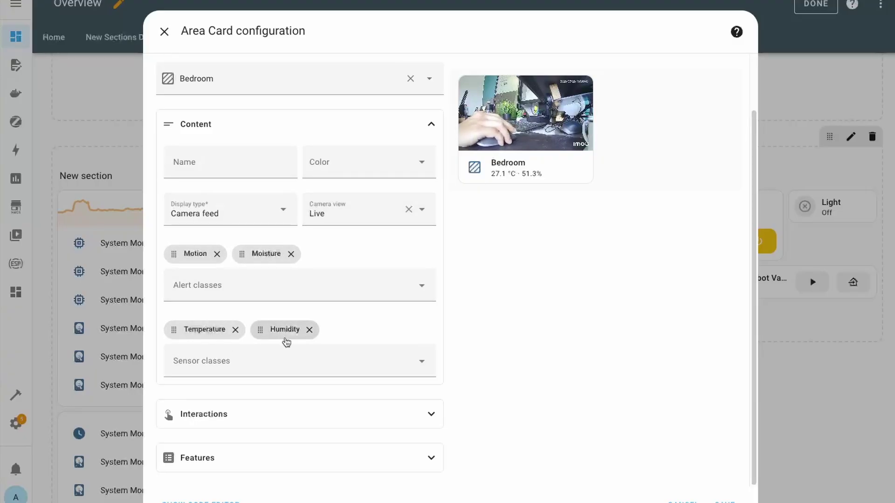
Step: Add the Area controls feature to the Bedroom card, keeping features at the bottom
{"action": "left_click", "coordinate": [287, 345]}
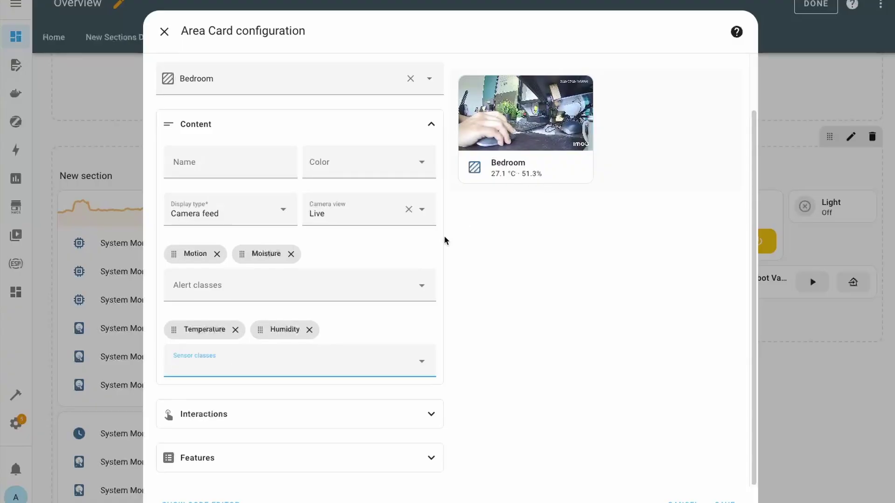
{"action": "left_click", "coordinate": [330, 123]}
{"action": "left_click", "coordinate": [343, 277]}
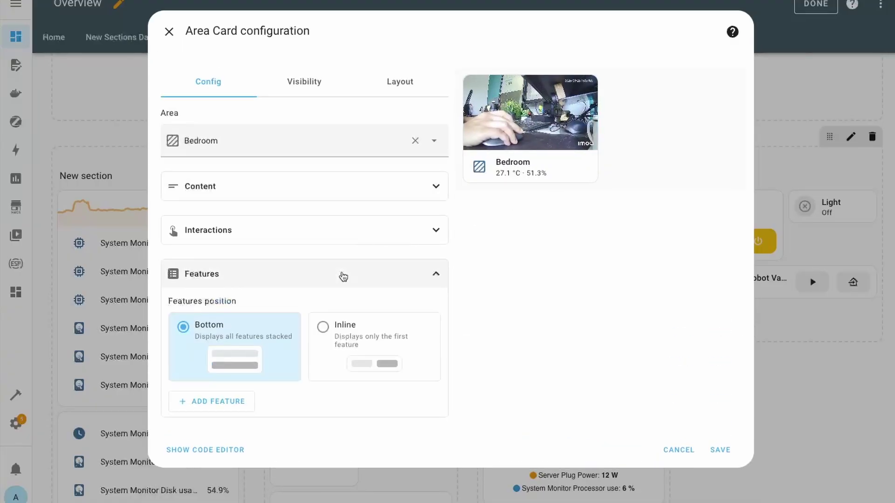
{"action": "left_click", "coordinate": [324, 344]}
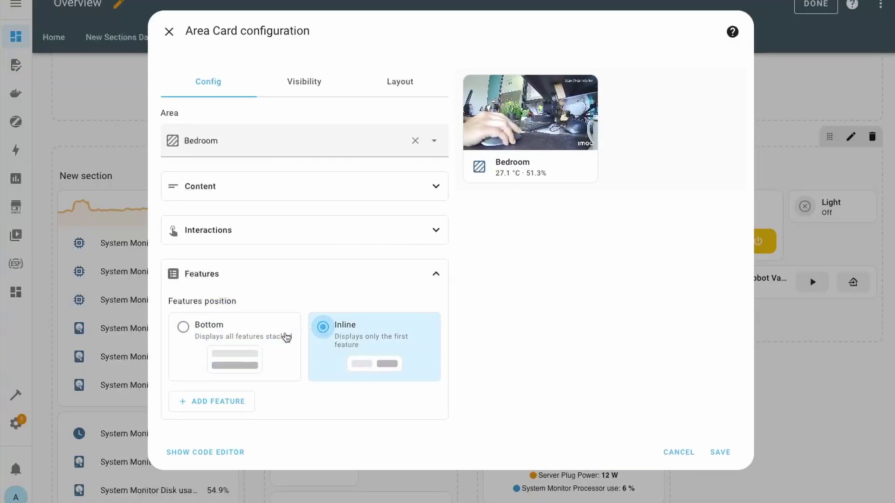
{"action": "left_click", "coordinate": [247, 336]}
{"action": "left_click", "coordinate": [230, 402]}
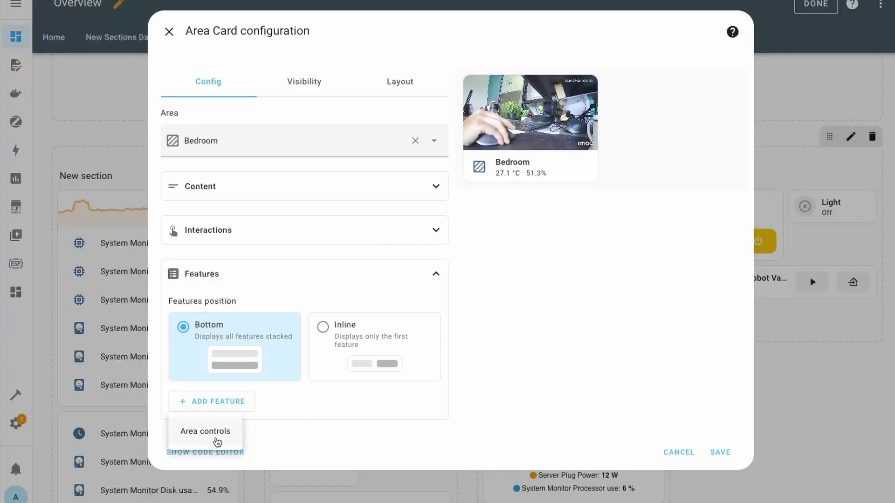
{"action": "left_click", "coordinate": [205, 432]}
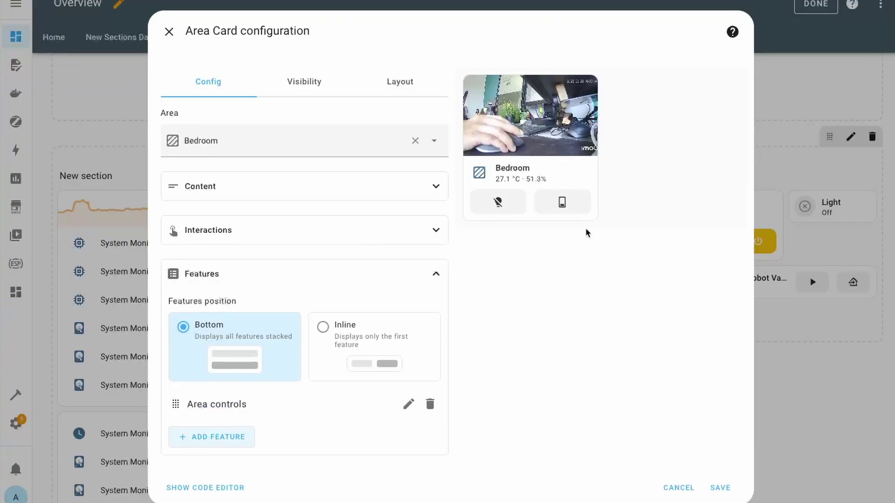
Step: Test the light and switch controls, enable Customize controls, and save the card
{"action": "left_click", "coordinate": [495, 203]}
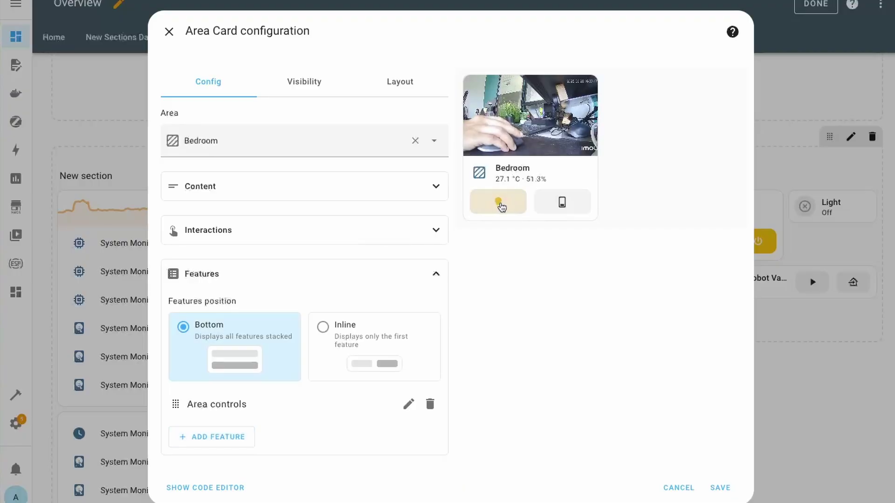
{"action": "left_click", "coordinate": [570, 211]}
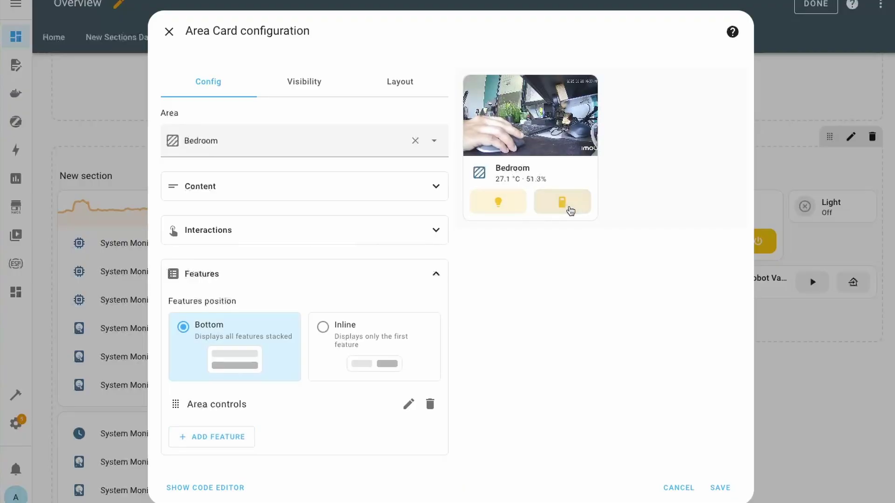
{"action": "left_click", "coordinate": [508, 206]}
{"action": "left_click", "coordinate": [409, 404]}
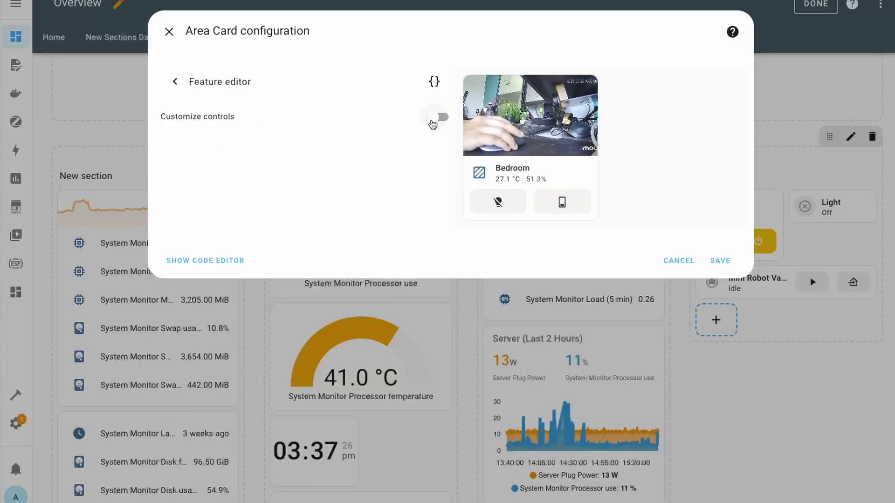
{"action": "left_click", "coordinate": [438, 118]}
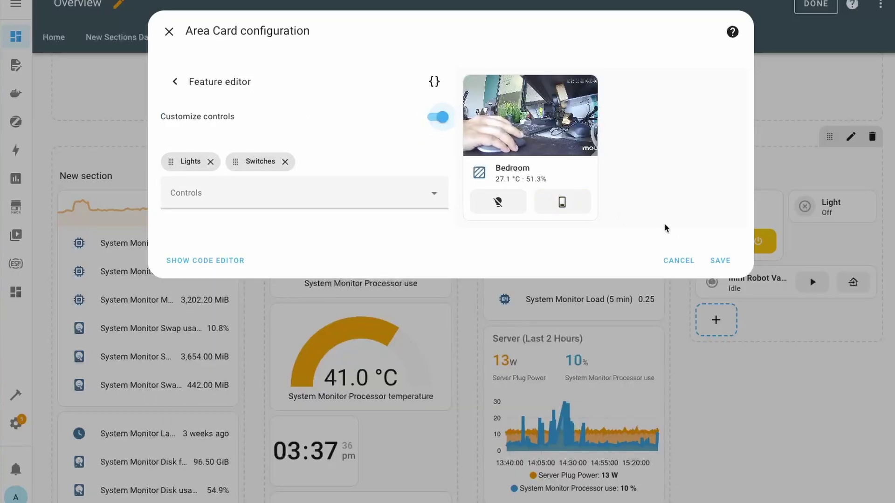
{"action": "left_click", "coordinate": [720, 261]}
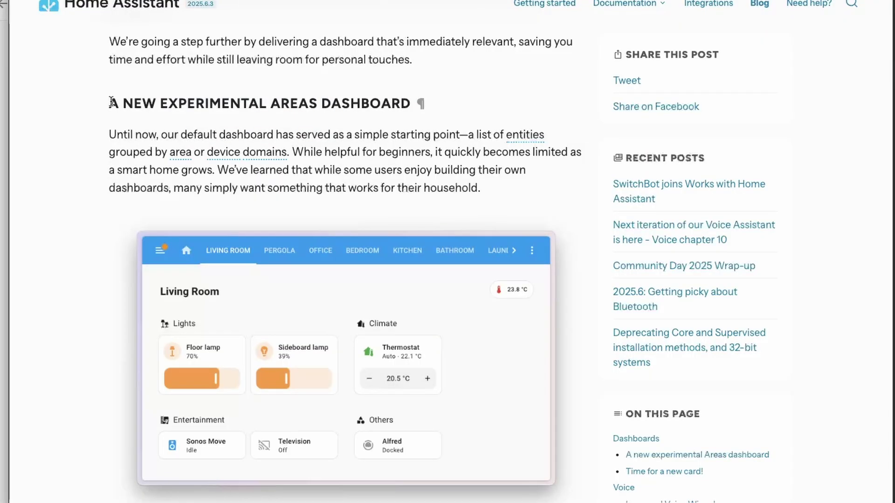
Step: Highlight the 'A NEW EXPERIMENTAL AREAS DASHBOARD' heading in the blog post
{"action": "left_click_drag", "start_coordinate": [111, 101], "coordinate": [469, 120]}
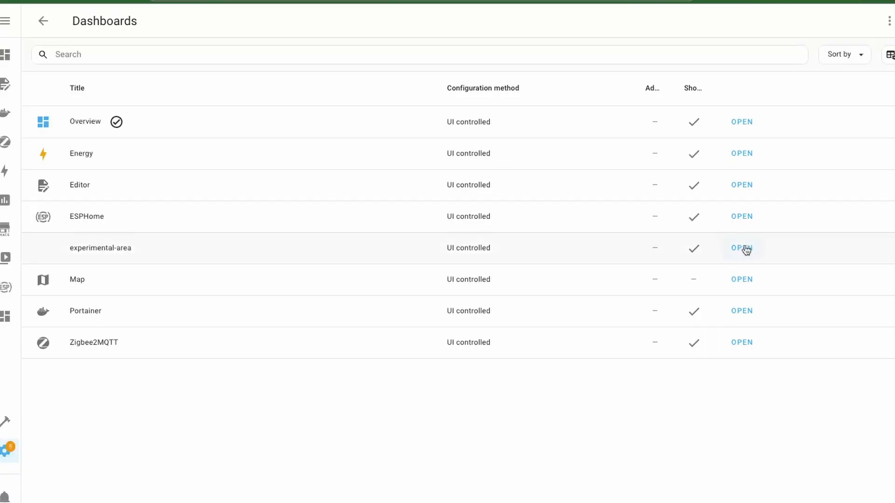
Step: Open the experimental areas dashboard from Settings > Dashboards
{"action": "left_click", "coordinate": [745, 249]}
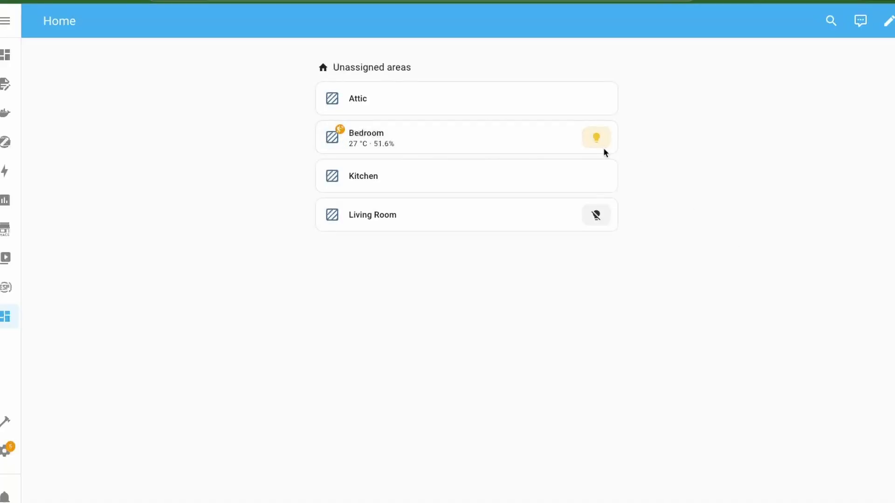
Step: Open the Attic area's page from the areas dashboard
{"action": "left_click", "coordinate": [374, 111]}
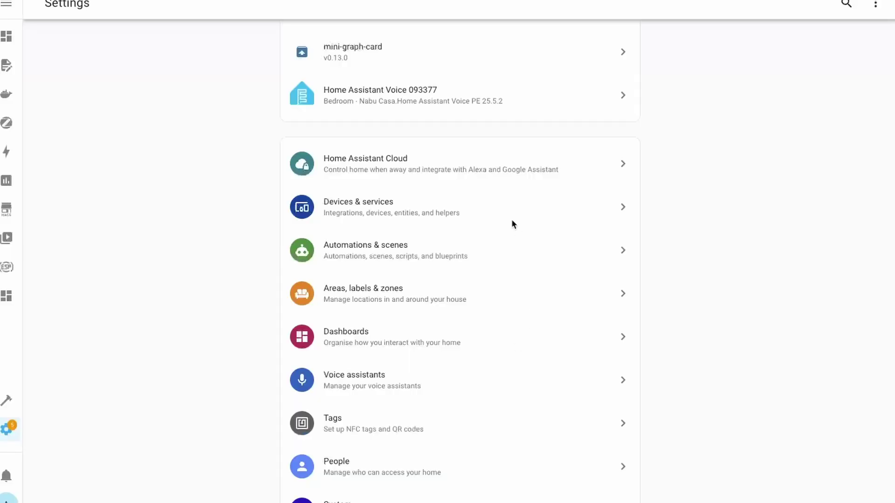
Step: Add a second conversation agent to the OpenAI Conversation integration with default settings
{"action": "left_click", "coordinate": [432, 211]}
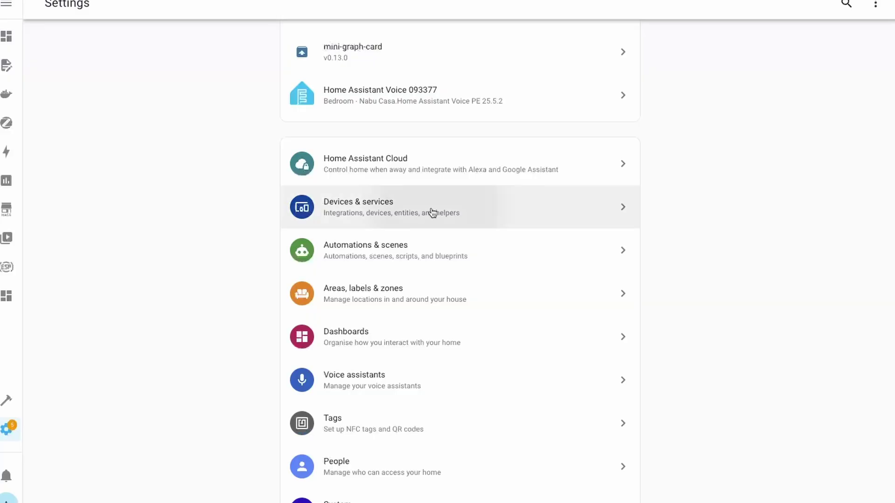
{"action": "scroll", "coordinate": [489, 263], "scroll_direction": "down", "scroll_amount": 4}
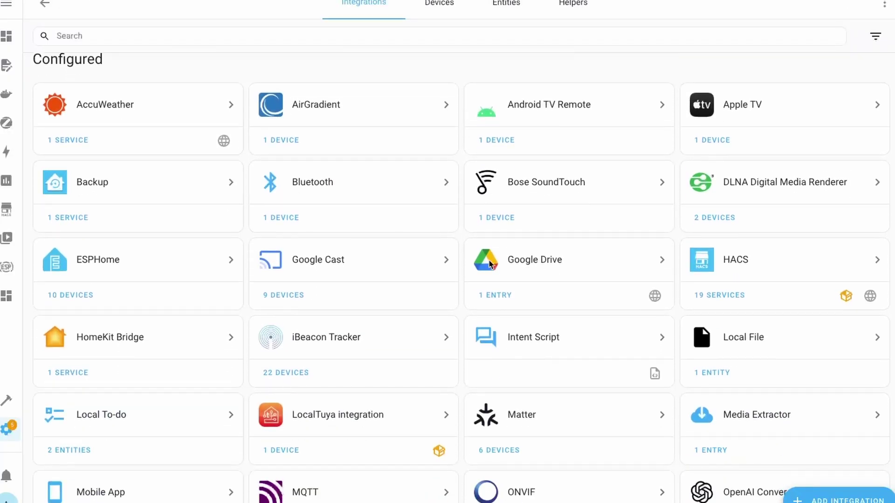
{"action": "scroll", "coordinate": [488, 259], "scroll_direction": "down", "scroll_amount": 3}
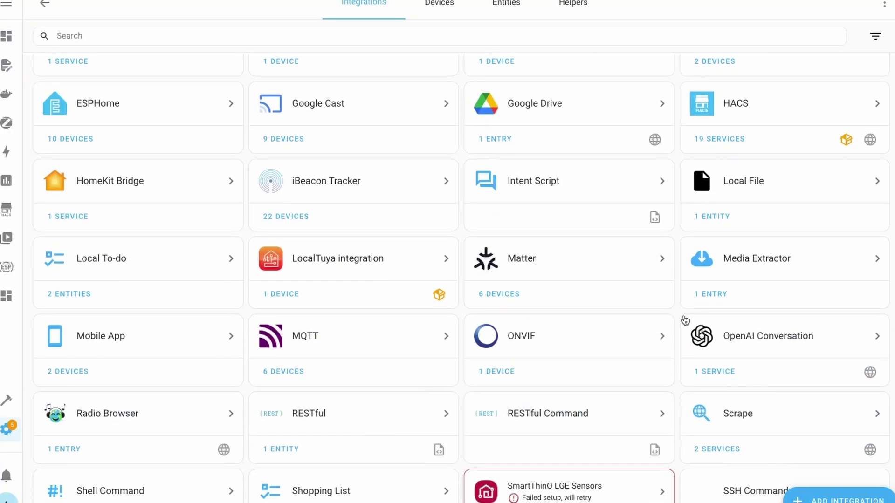
{"action": "left_click", "coordinate": [760, 351]}
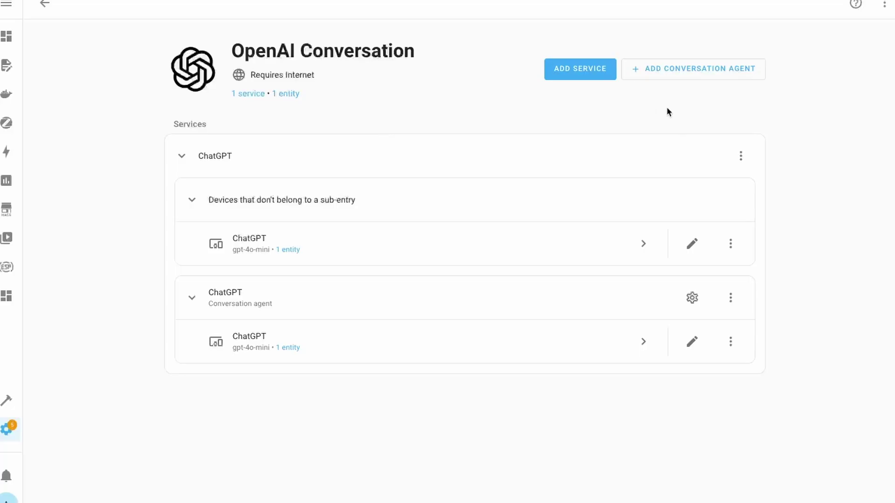
{"action": "left_click", "coordinate": [730, 73]}
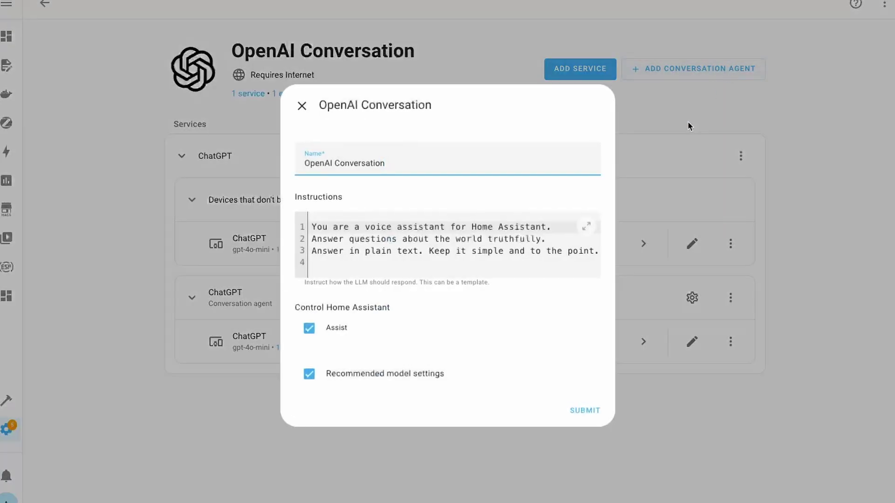
{"action": "left_click", "coordinate": [585, 413]}
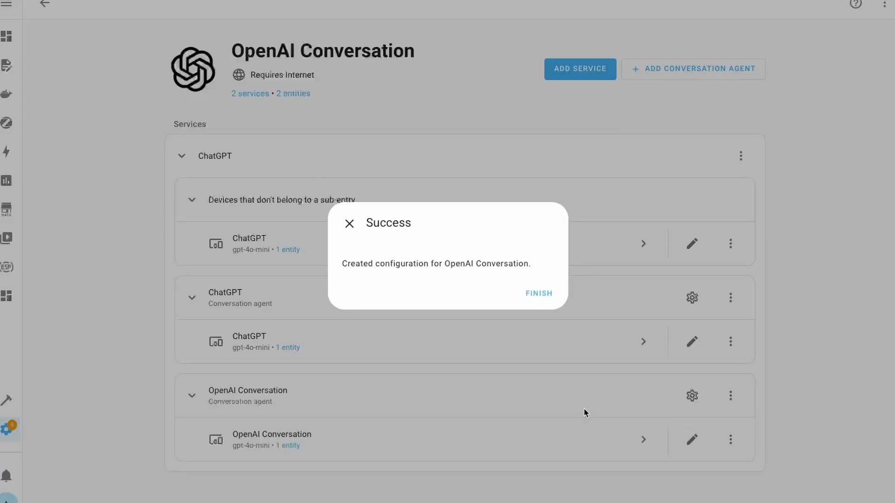
{"action": "left_click", "coordinate": [533, 301]}
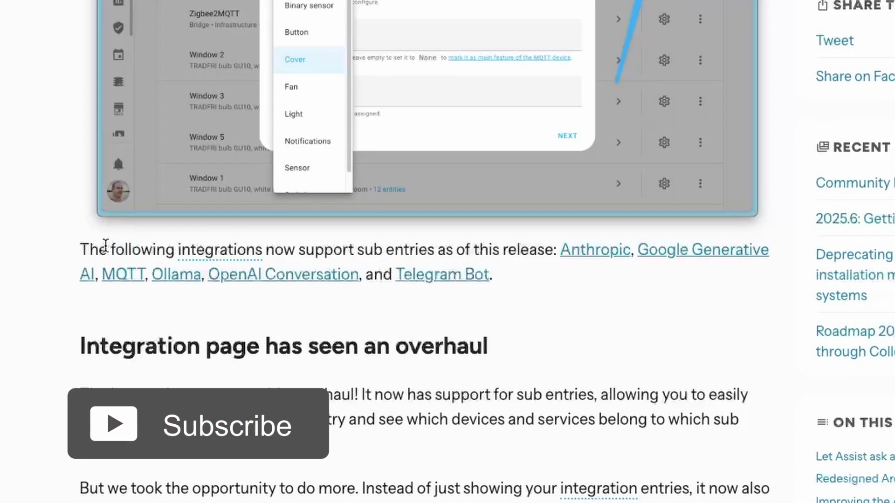
Step: Highlight the sub-entries paragraph, the four new integrations, and the PlayStation Network description
{"action": "left_click_drag", "start_coordinate": [107, 250], "coordinate": [557, 278]}
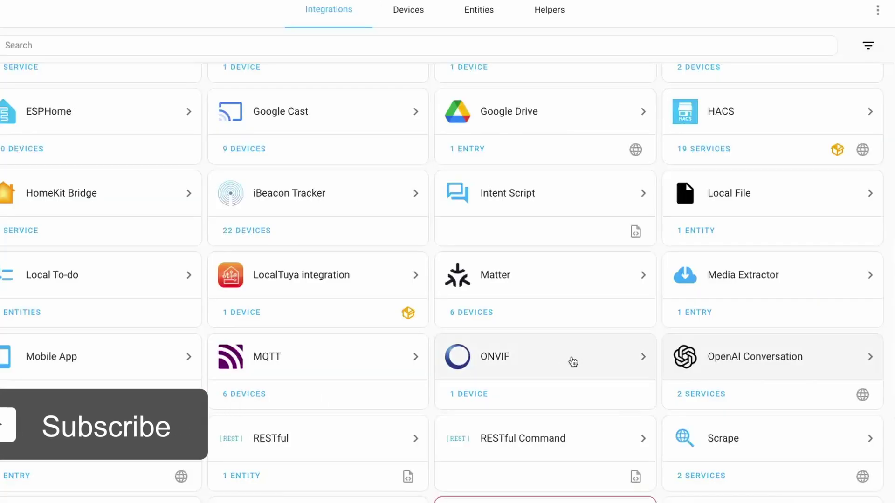
{"action": "left_click", "coordinate": [571, 360]}
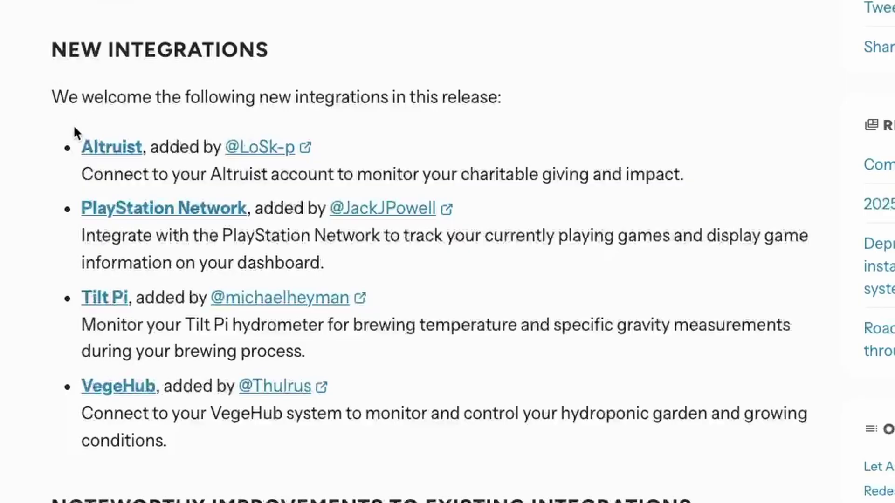
{"action": "left_click_drag", "start_coordinate": [74, 124], "coordinate": [213, 455]}
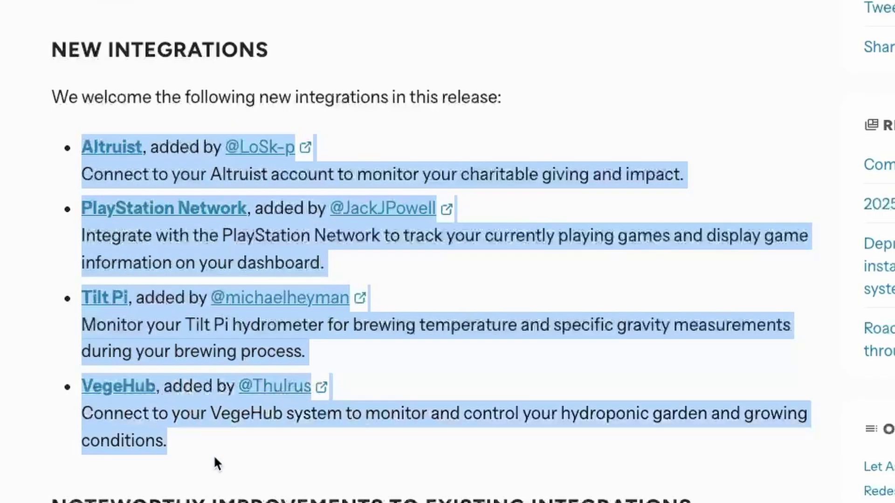
{"action": "left_click", "coordinate": [321, 454]}
{"action": "left_click_drag", "start_coordinate": [82, 236], "coordinate": [337, 259]}
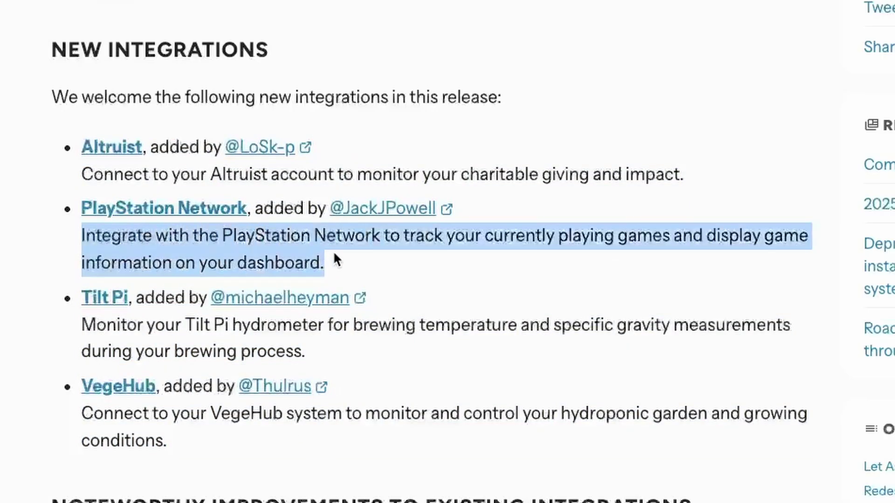
{"action": "left_click", "coordinate": [590, 267]}
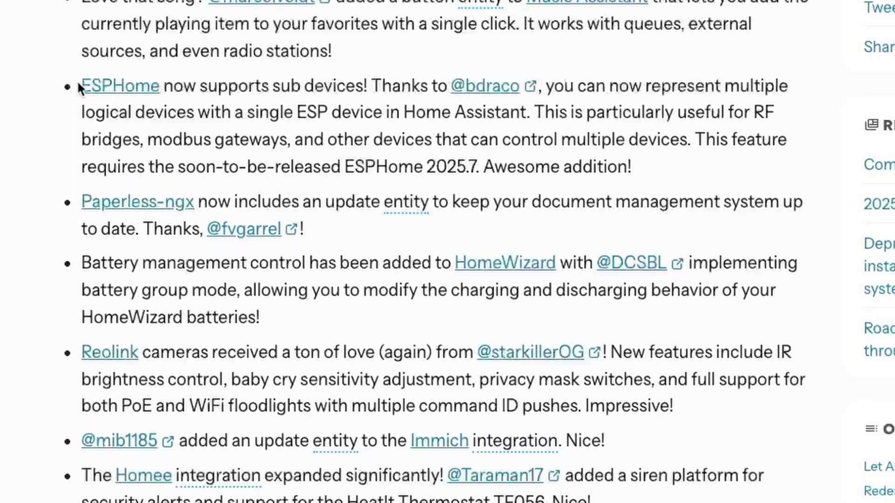
Step: Highlight the ESPHome sub devices, Matter improvement, and Google Generative AI notes
{"action": "left_click_drag", "start_coordinate": [78, 85], "coordinate": [397, 102]}
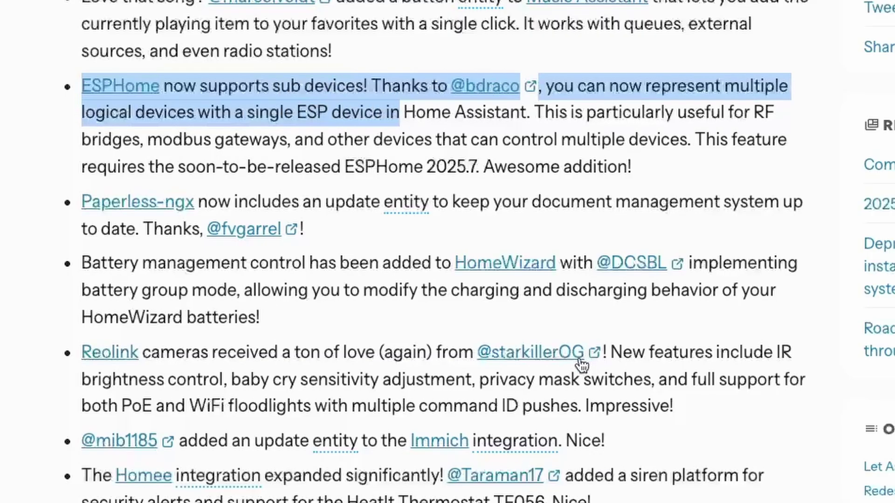
{"action": "left_click", "coordinate": [423, 96]}
{"action": "scroll", "coordinate": [423, 96], "scroll_direction": "down", "scroll_amount": 10}
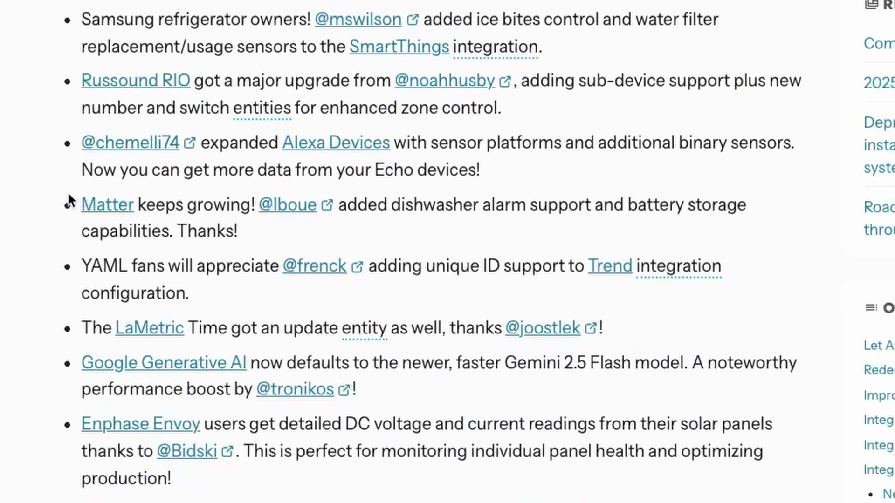
{"action": "left_click_drag", "start_coordinate": [75, 205], "coordinate": [453, 223]}
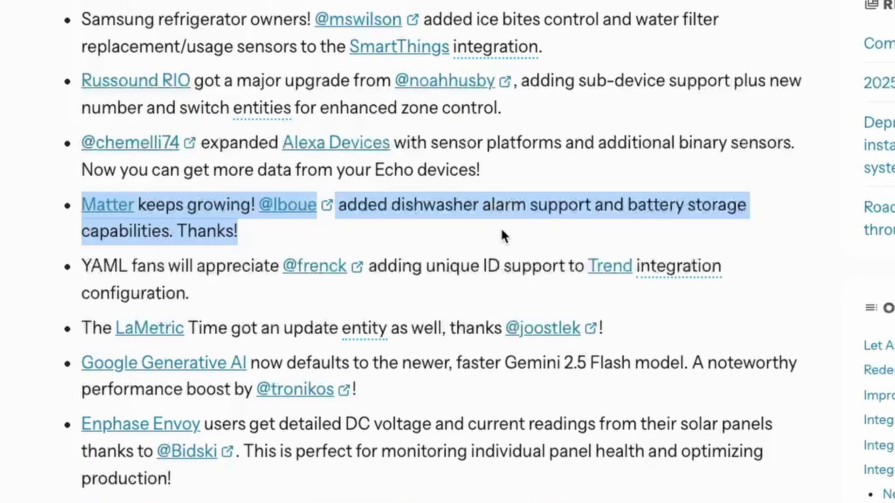
{"action": "scroll", "coordinate": [500, 227], "scroll_direction": "down", "scroll_amount": 2}
{"action": "left_click_drag", "start_coordinate": [77, 278], "coordinate": [378, 307]}
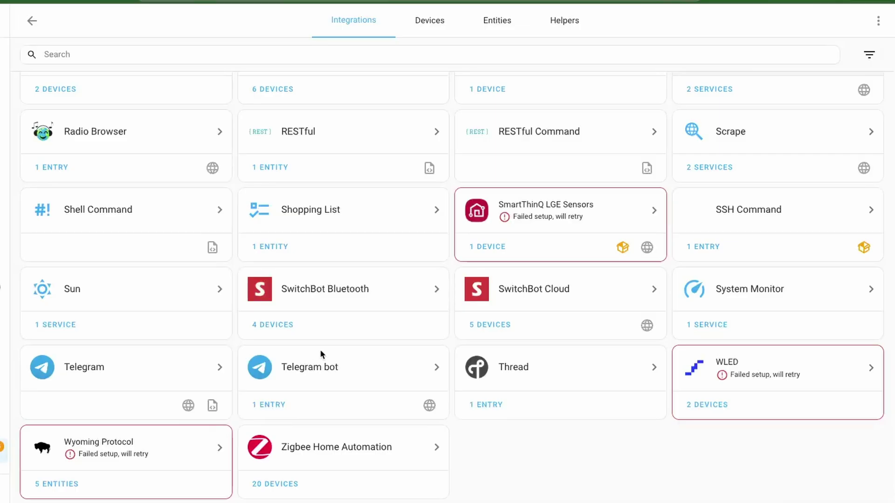
Step: Open the Telegram bot integration from the integrations list
{"action": "left_click", "coordinate": [328, 370]}
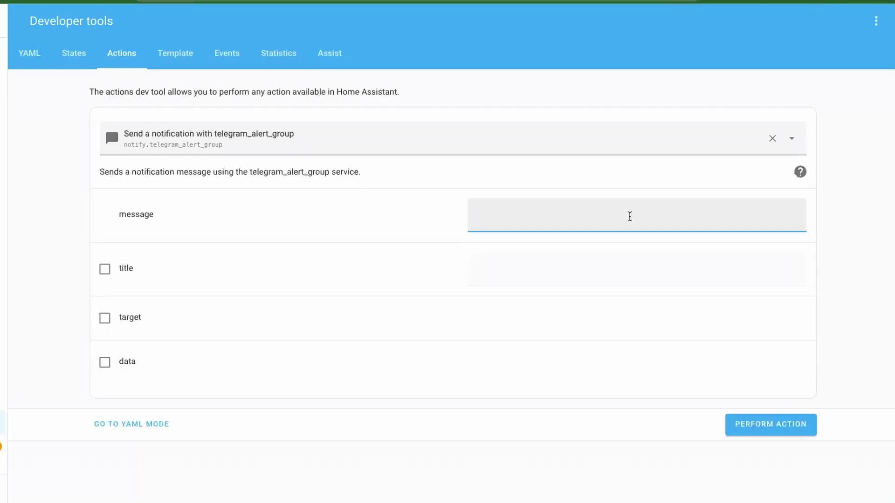
Step: Begin the telegram_alert_group message with a '{{' template and enlarge the message editor to full screen
{"action": "type", "text": "{{"}
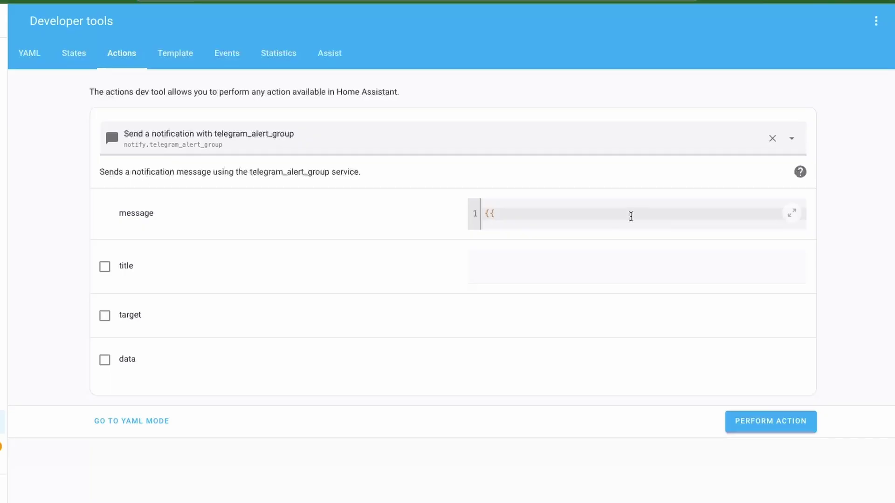
{"action": "left_click", "coordinate": [792, 213]}
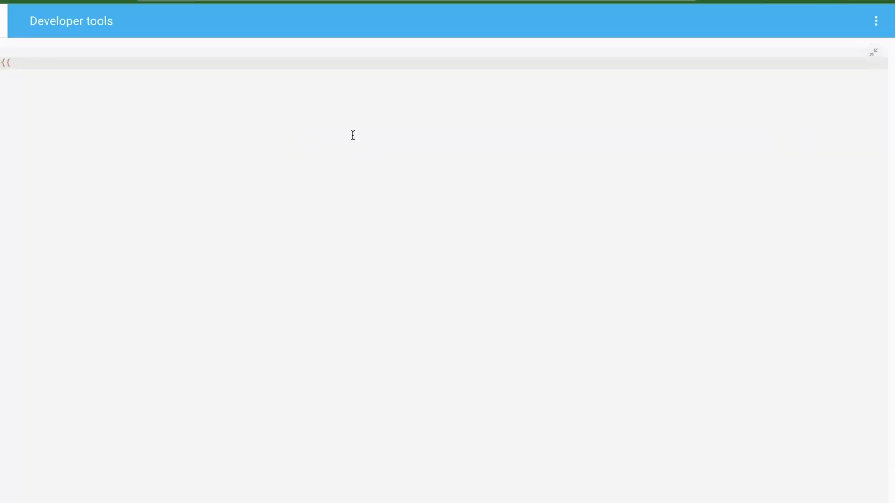